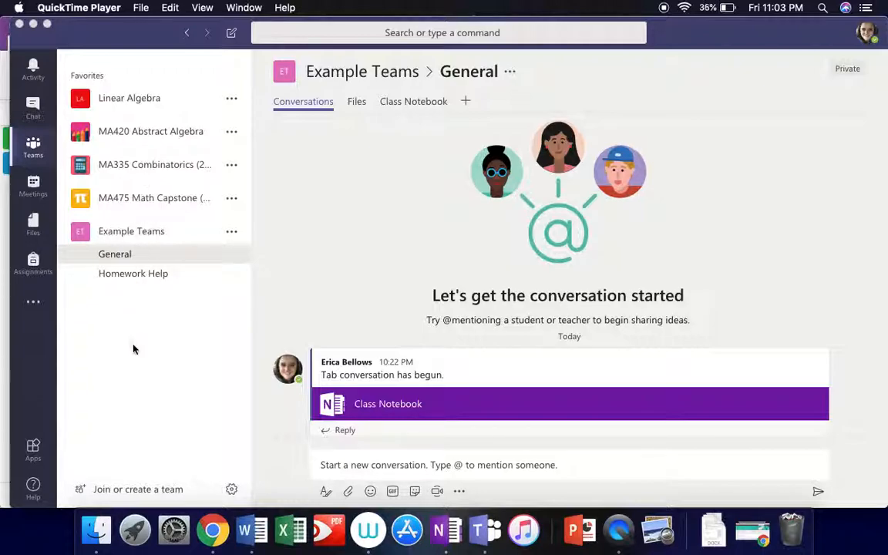
click(119, 460)
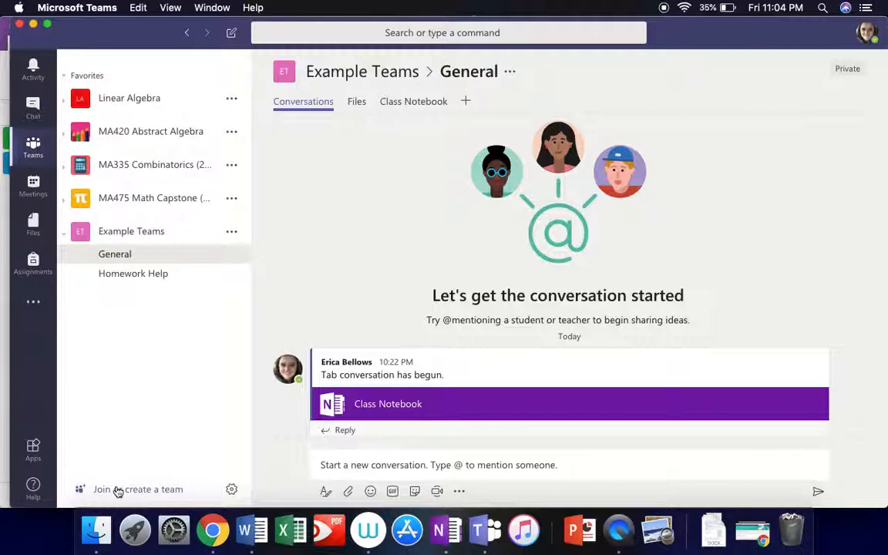
click(114, 490)
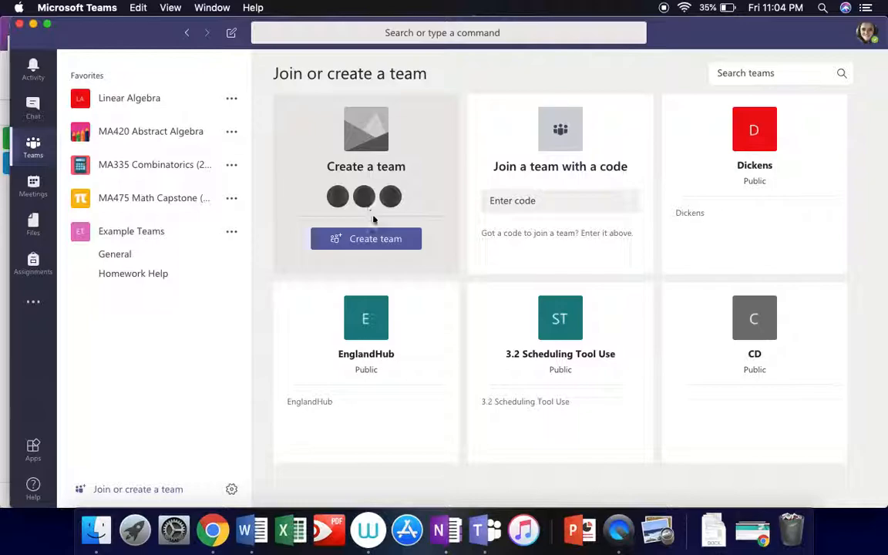
click(374, 238)
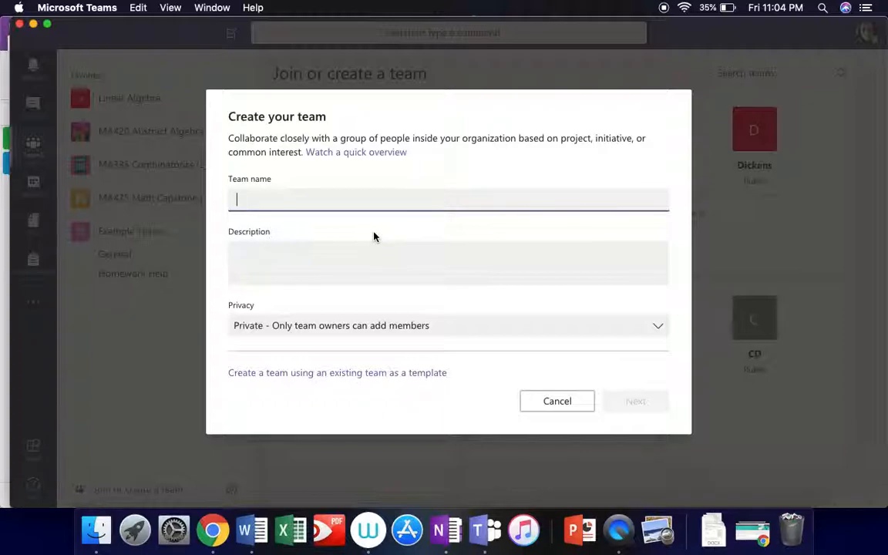
text(Period 1 G)
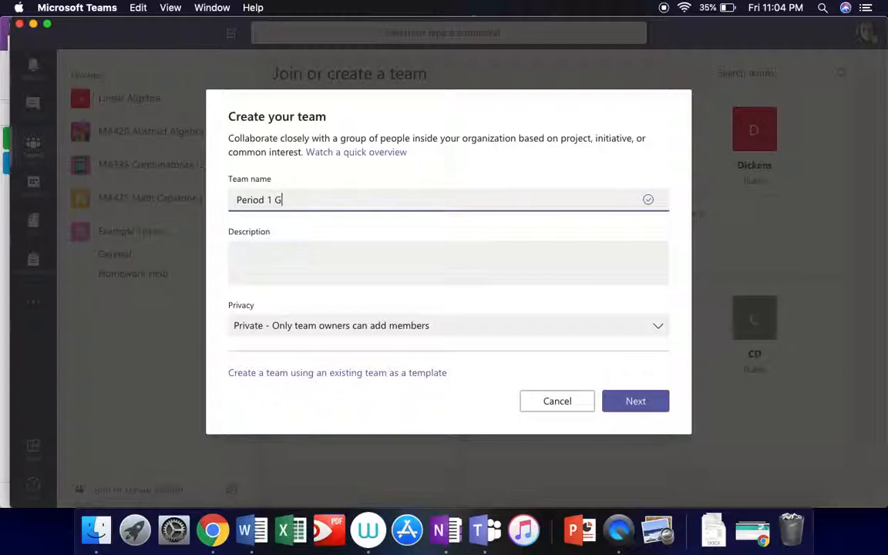
text(eometry)
click(558, 402)
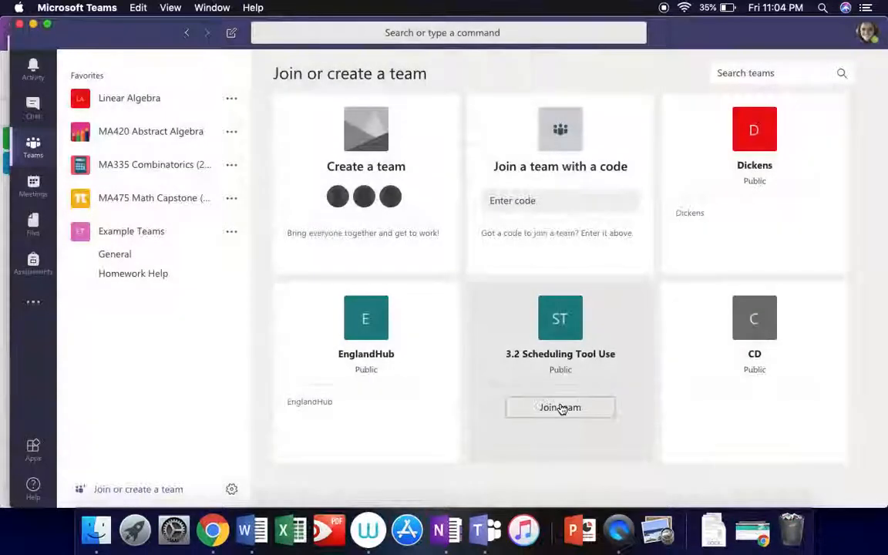
- Open the General channel of Example Teams and review its conversation back to the beginning
click(115, 235)
click(116, 233)
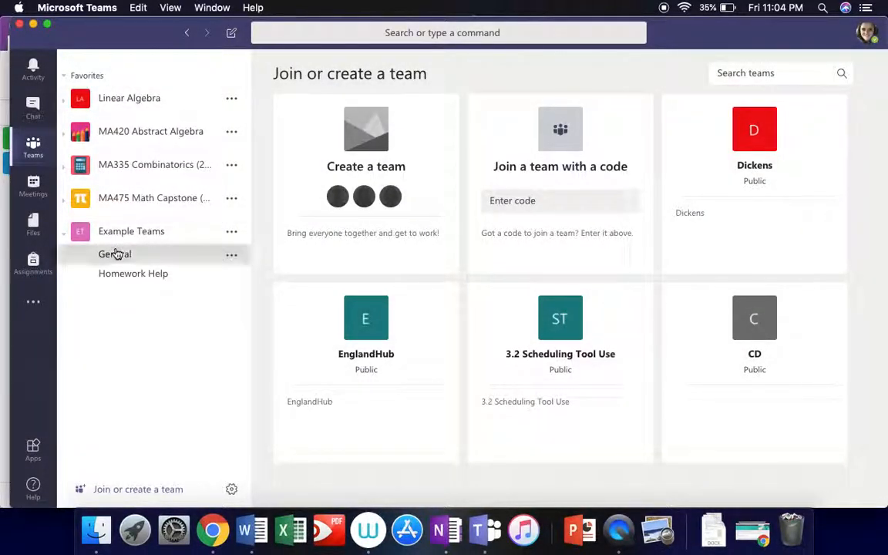
click(114, 254)
scroll(337, 268, up, 10)
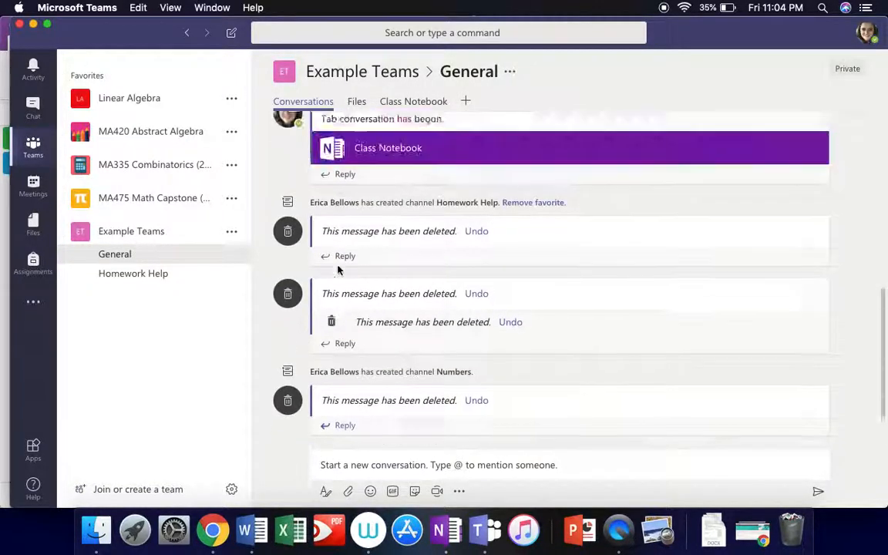
scroll(337, 269, up, 2)
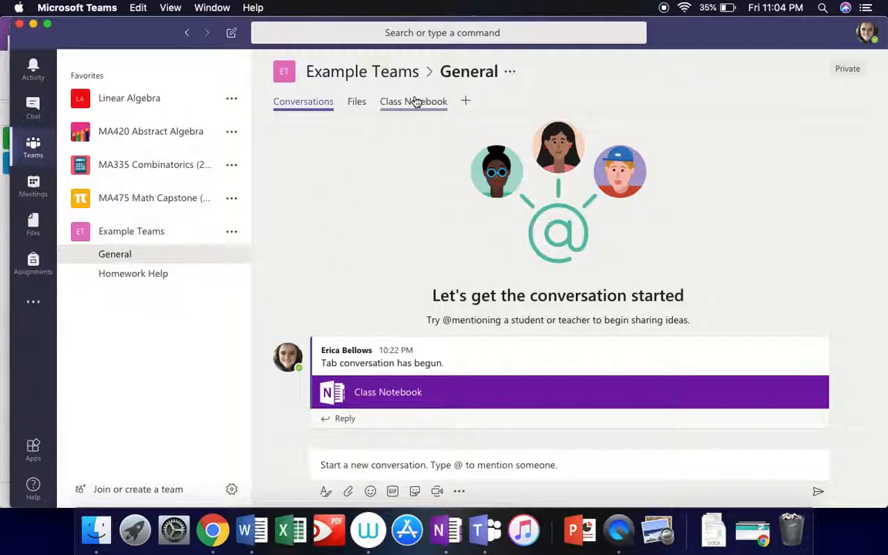
click(467, 102)
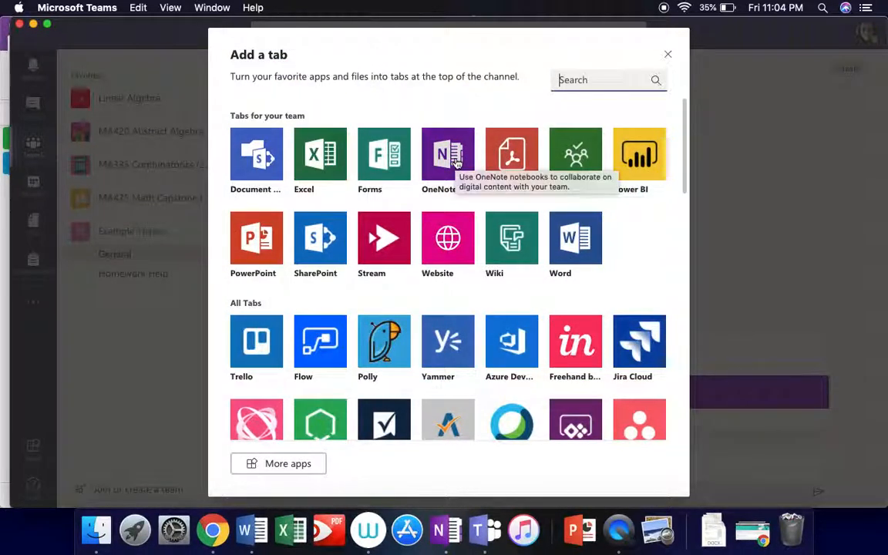
click(456, 162)
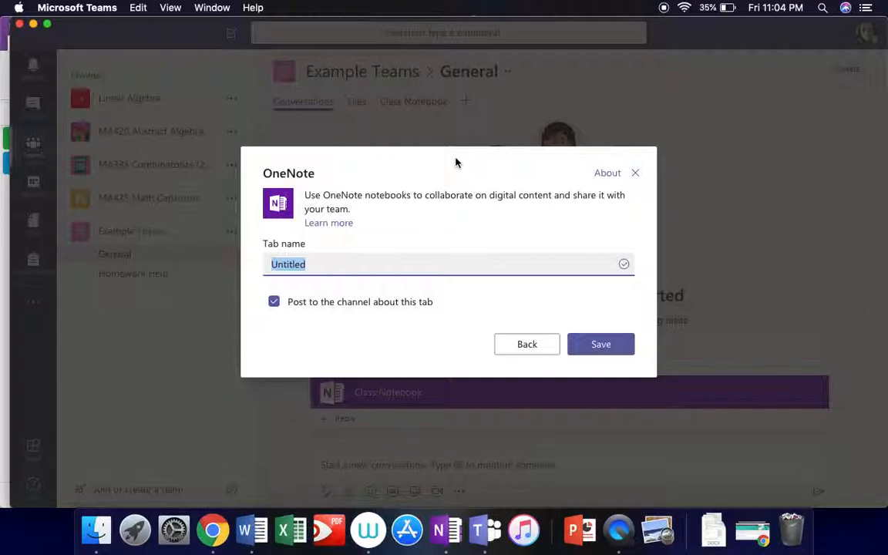
click(543, 352)
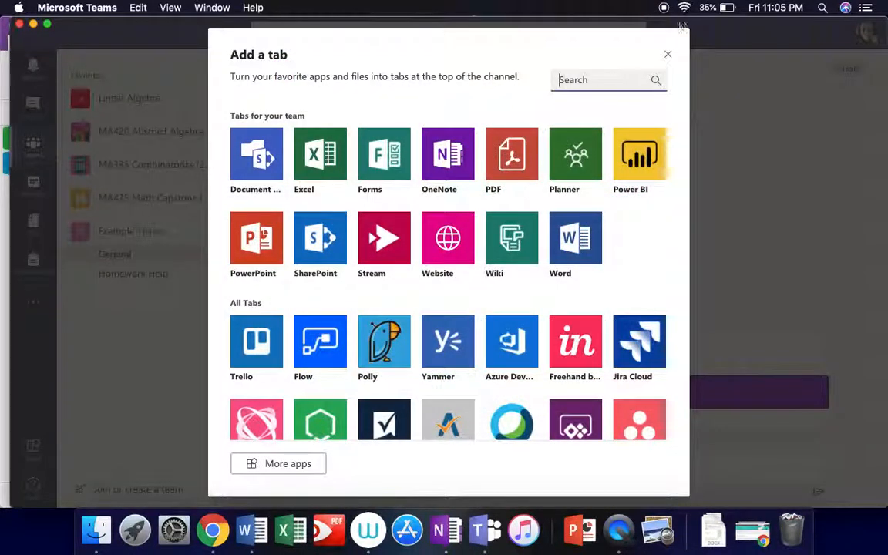
click(669, 55)
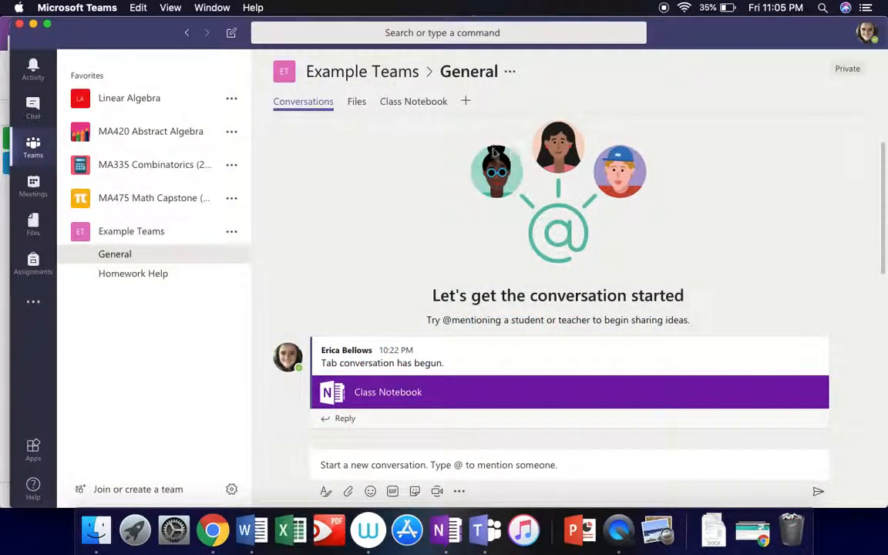
- View the General channel's Class Notebook, check the team notebook in the OneNote app, and return to Teams
click(431, 102)
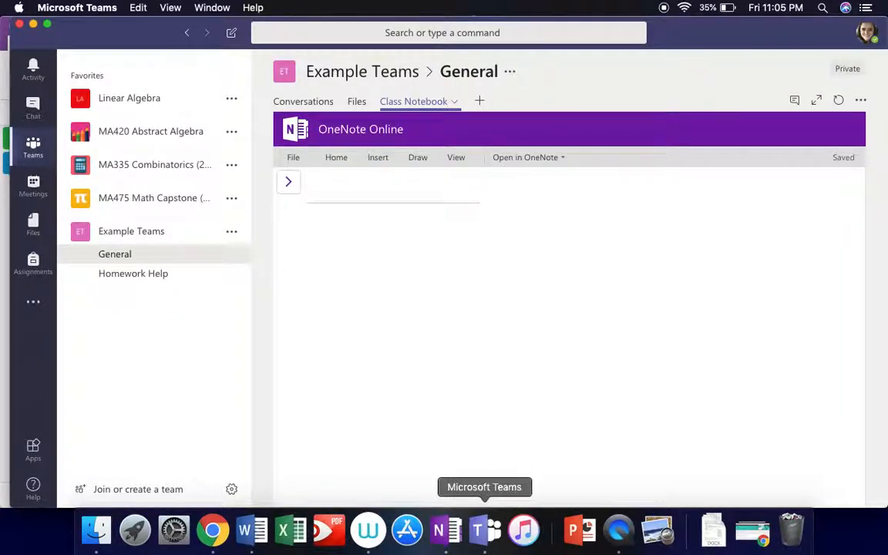
click(445, 532)
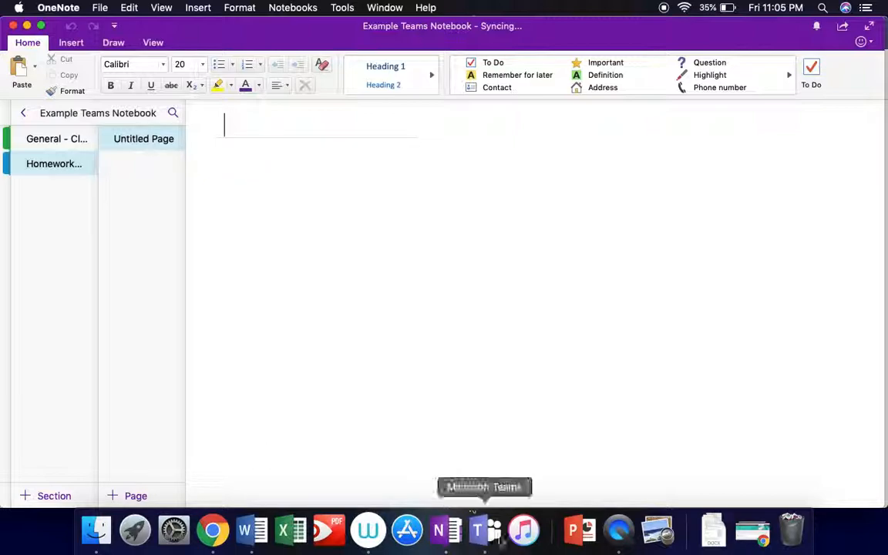
click(484, 531)
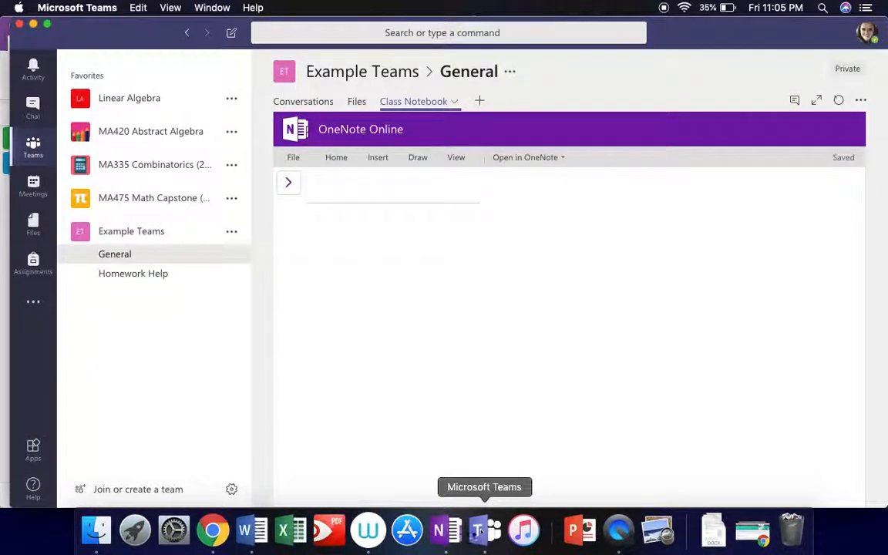
- Look at the Homework Help channel, and review the earliest posts in the General channel
click(130, 277)
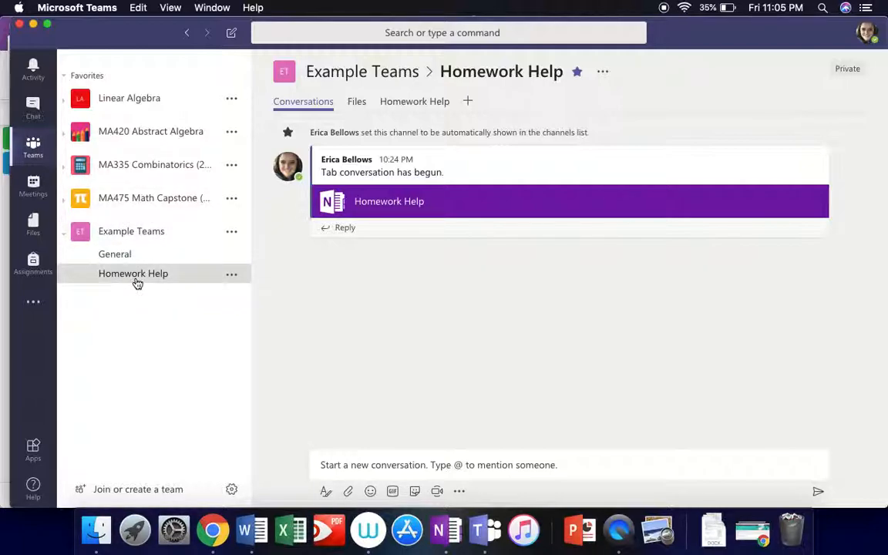
click(129, 258)
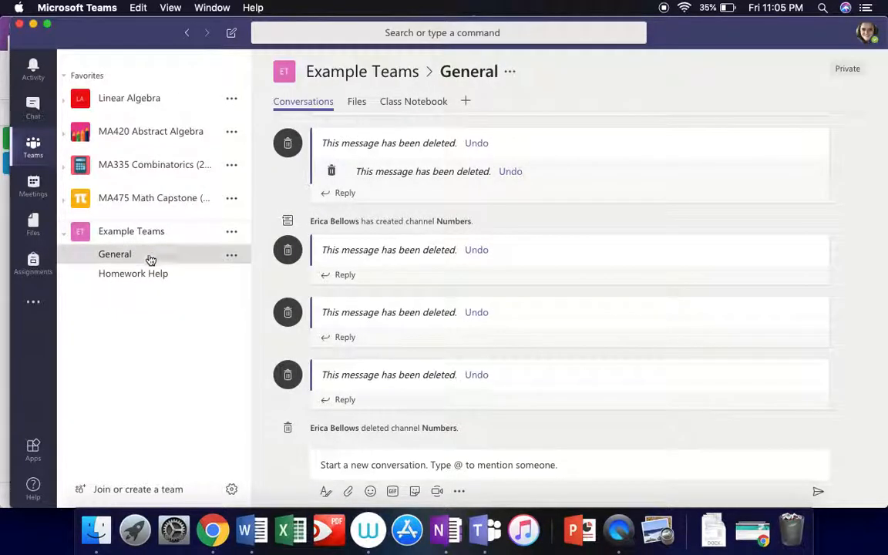
scroll(333, 275, up, 5)
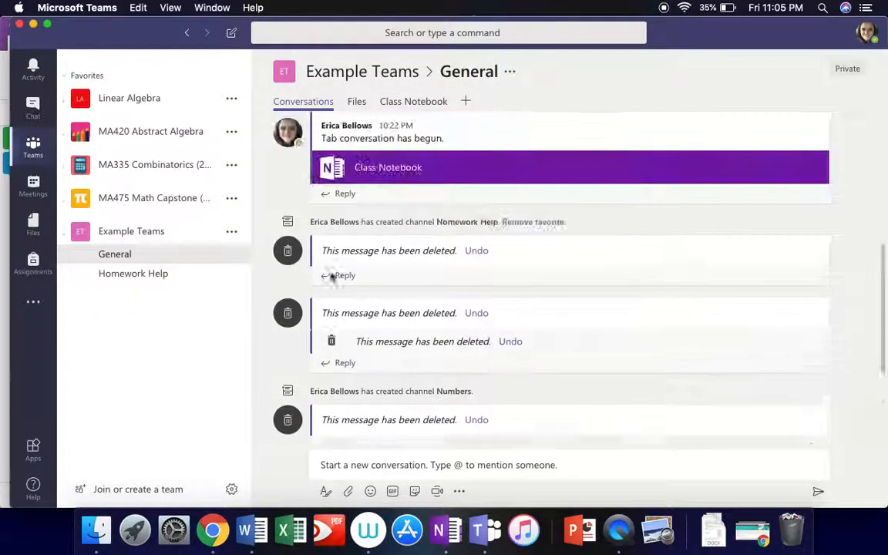
scroll(334, 277, up, 2)
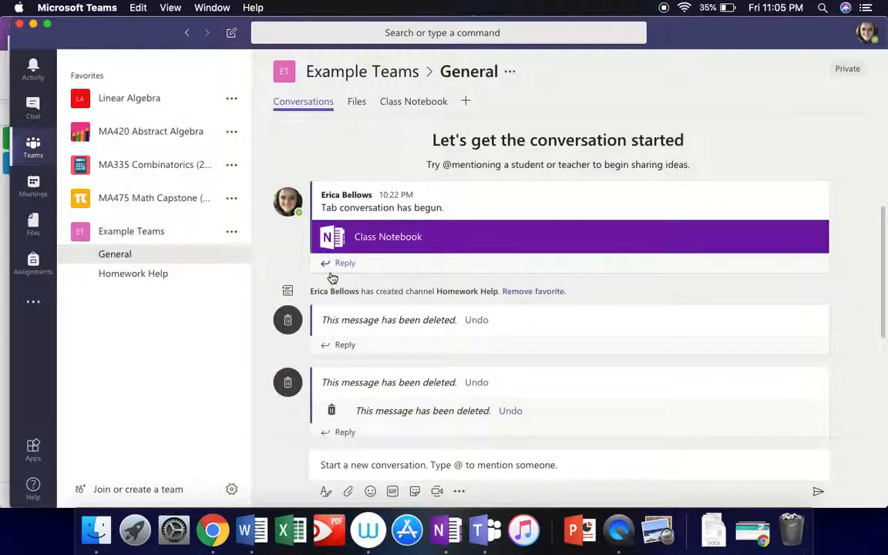
scroll(333, 277, up, 3)
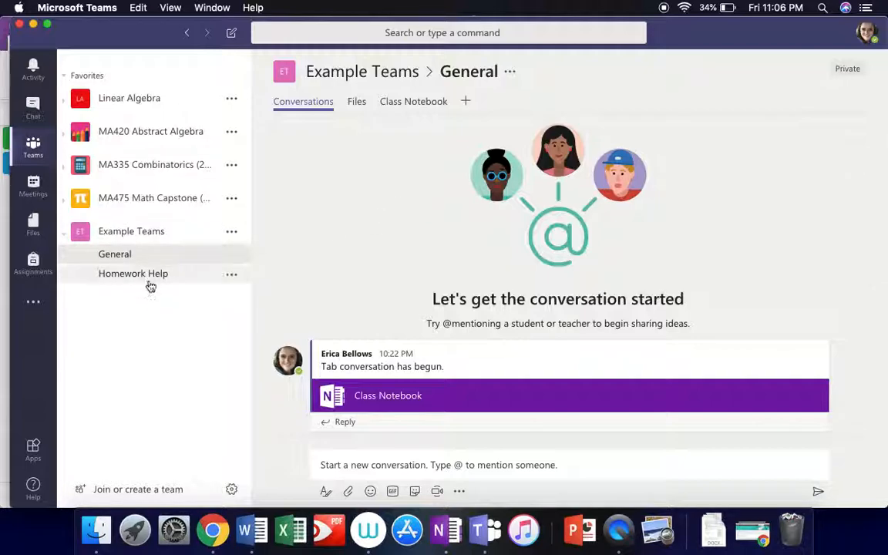
- Add a channel named Letters to the Example Teams team
right_click(145, 239)
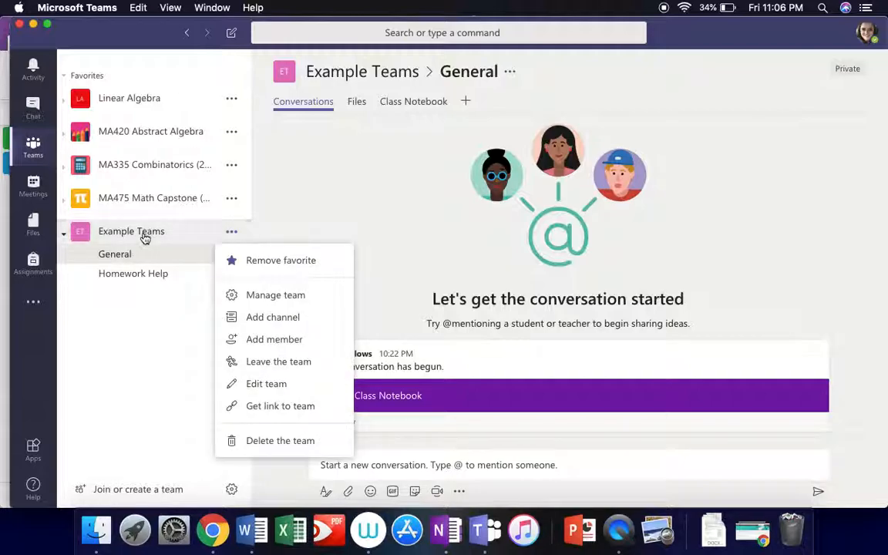
click(238, 322)
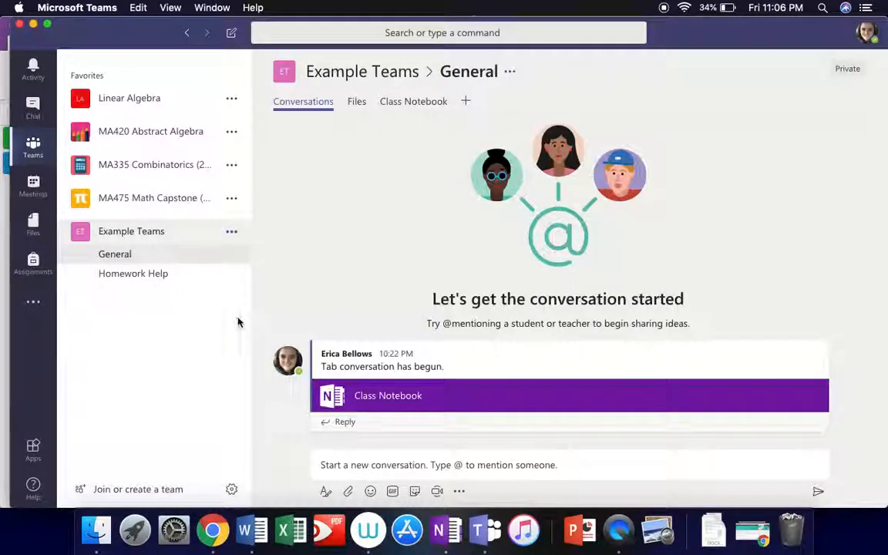
text(Numbers)
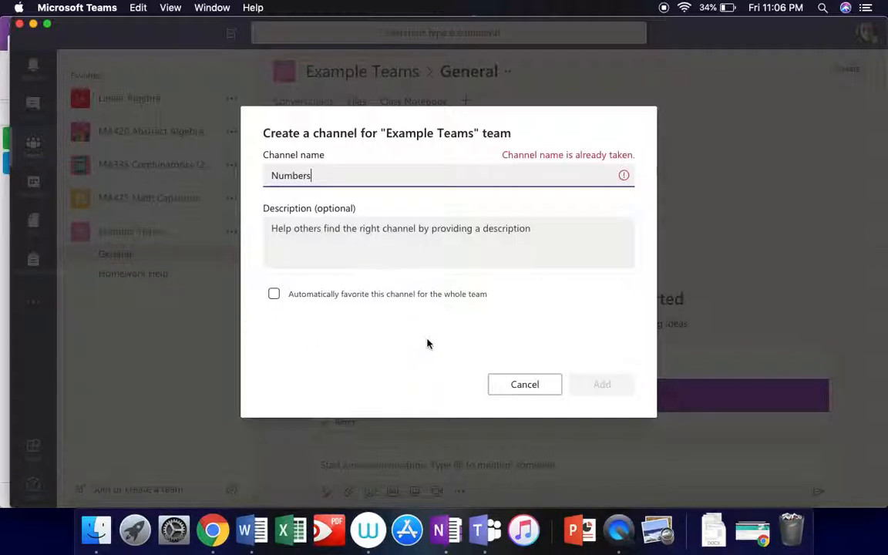
key(BackSpace)
key(BackSpace)
key(BackSpace)
key(BackSpace)
key(BackSpace)
key(BackSpace)
key(BackSpace)
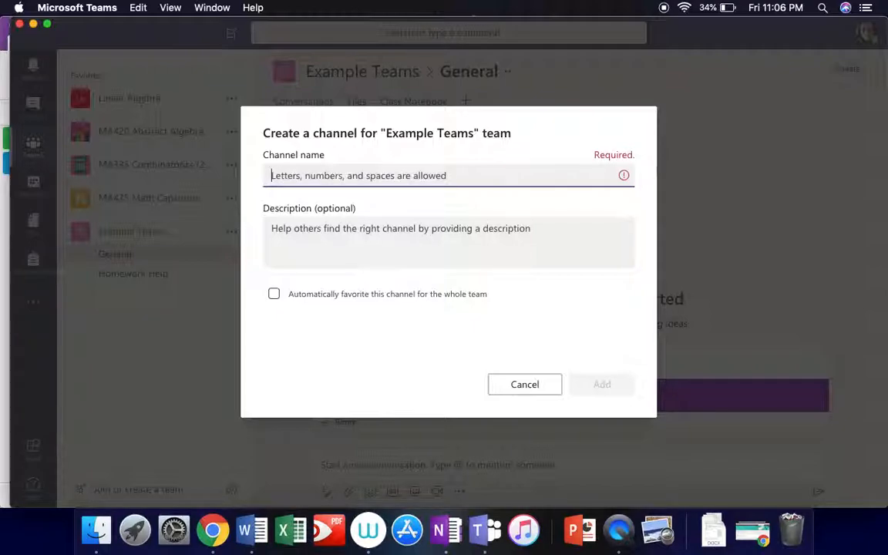
text(Letters)
click(626, 386)
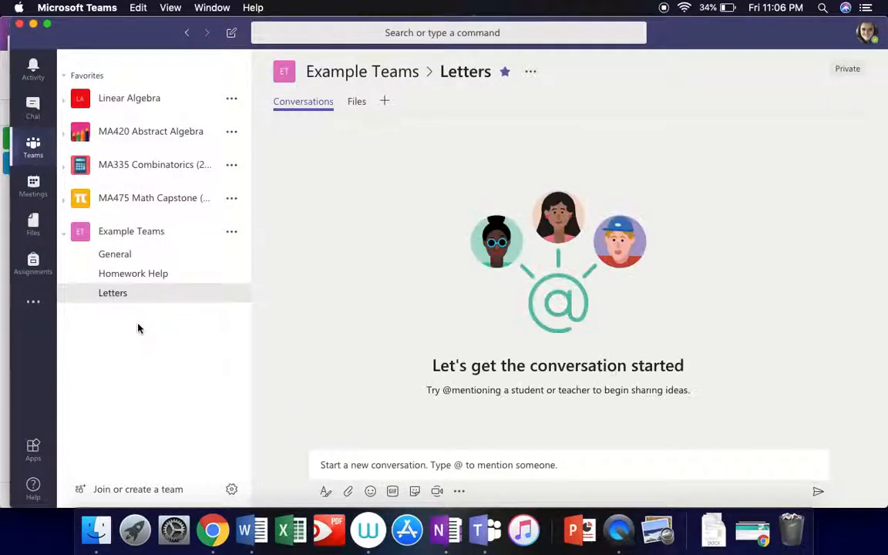
- View the Homework Help channel's notebook, check its section in the OneNote app, and return to Teams
click(155, 285)
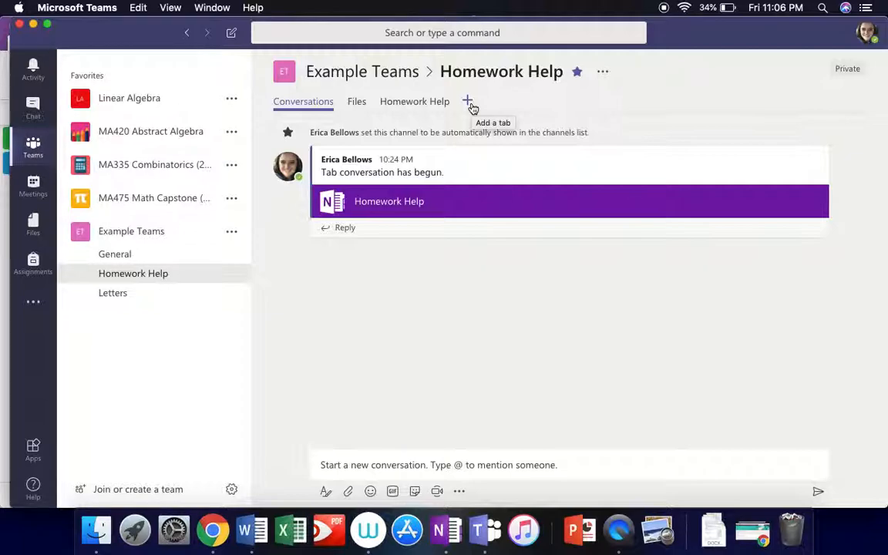
click(432, 107)
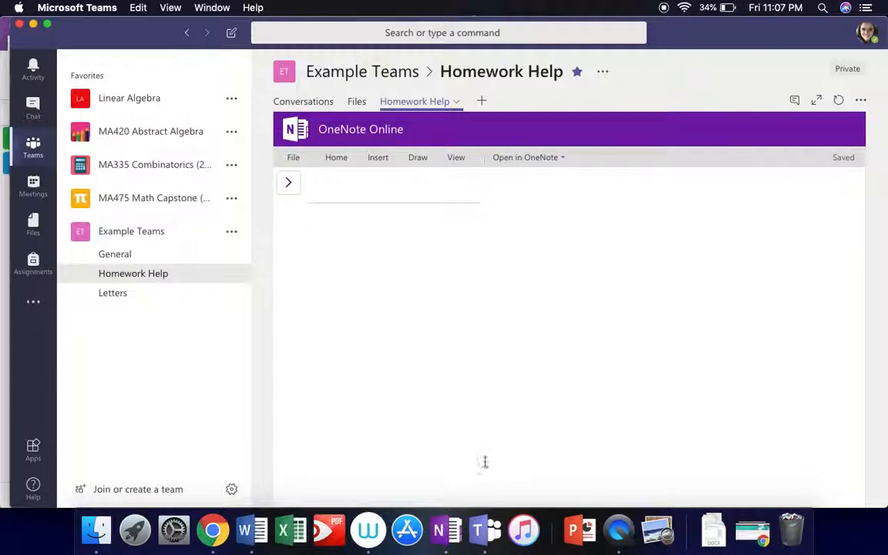
click(453, 532)
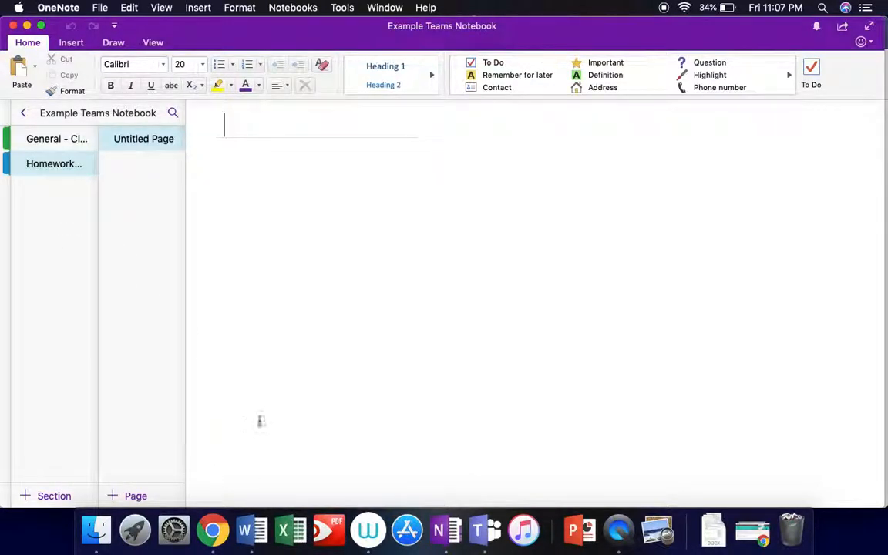
click(485, 530)
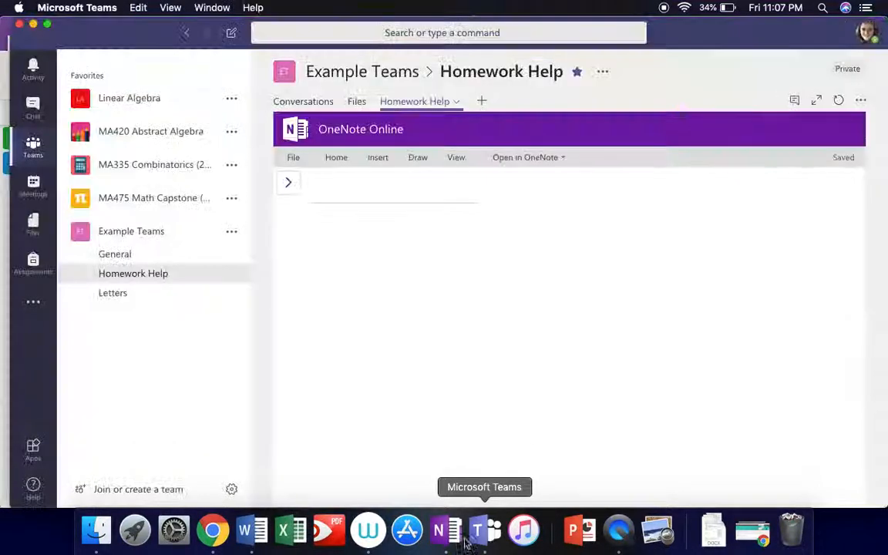
- Add a OneNote tab named Letters to the Letters channel and open its notebook in the OneNote desktop app
click(119, 296)
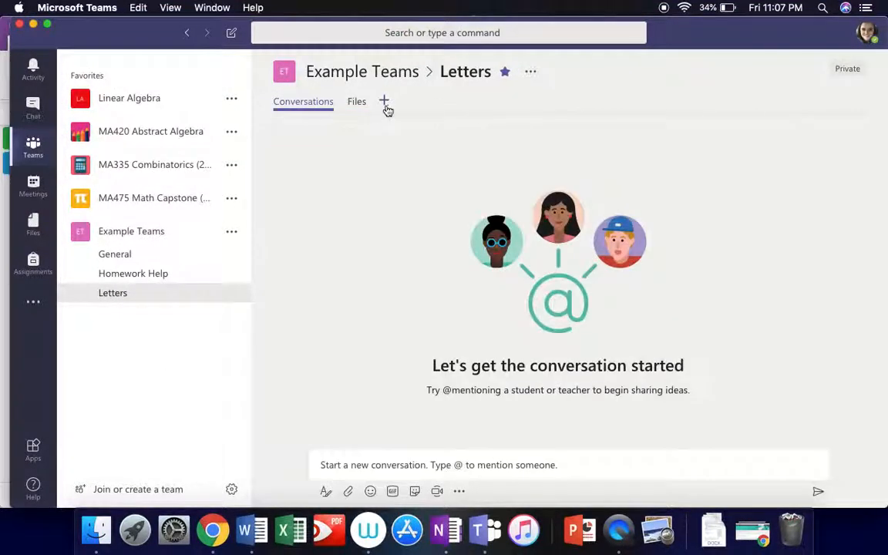
click(384, 102)
click(433, 149)
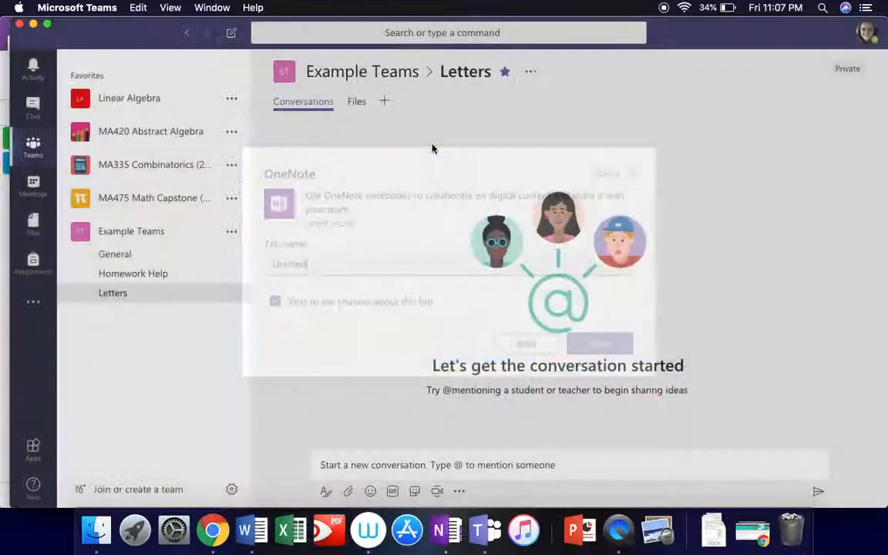
text(Letters)
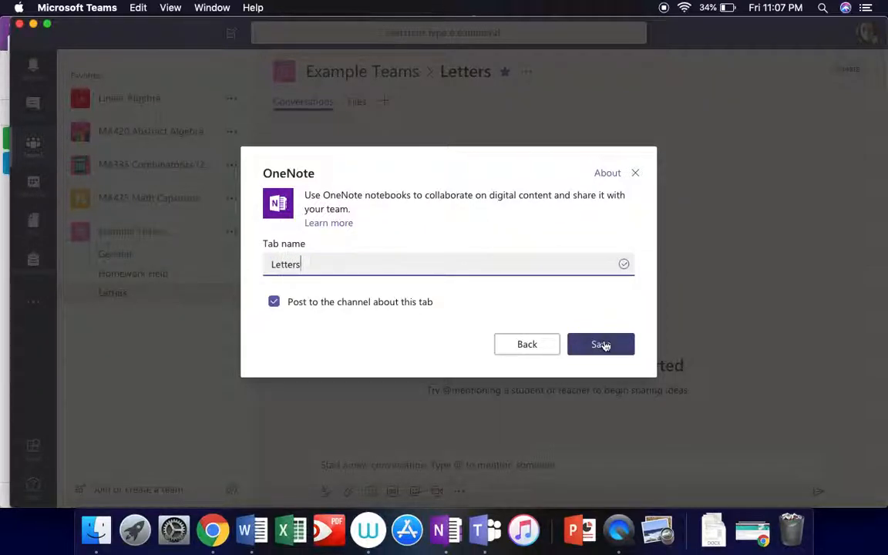
click(601, 345)
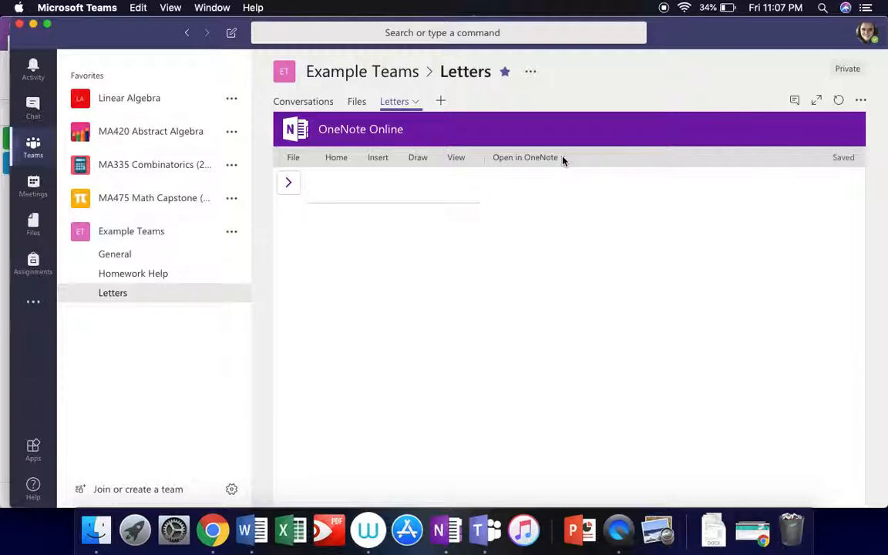
click(564, 159)
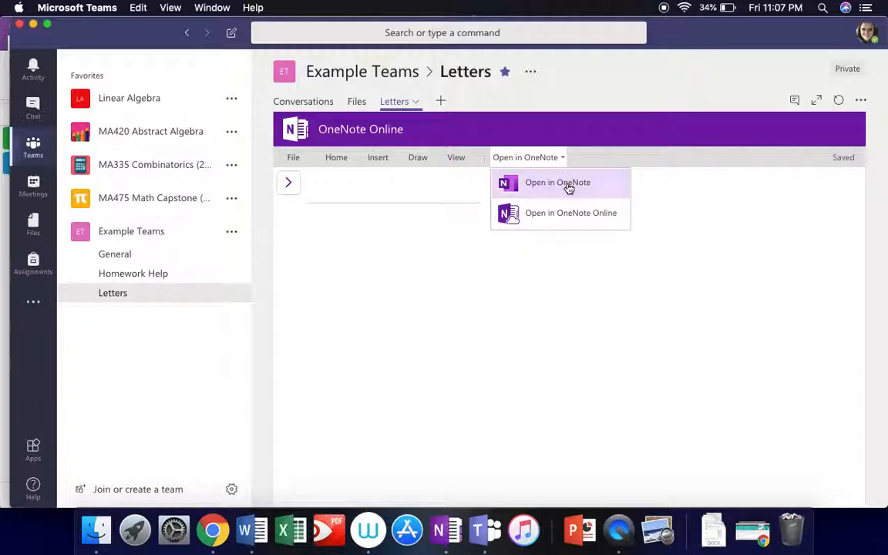
click(568, 189)
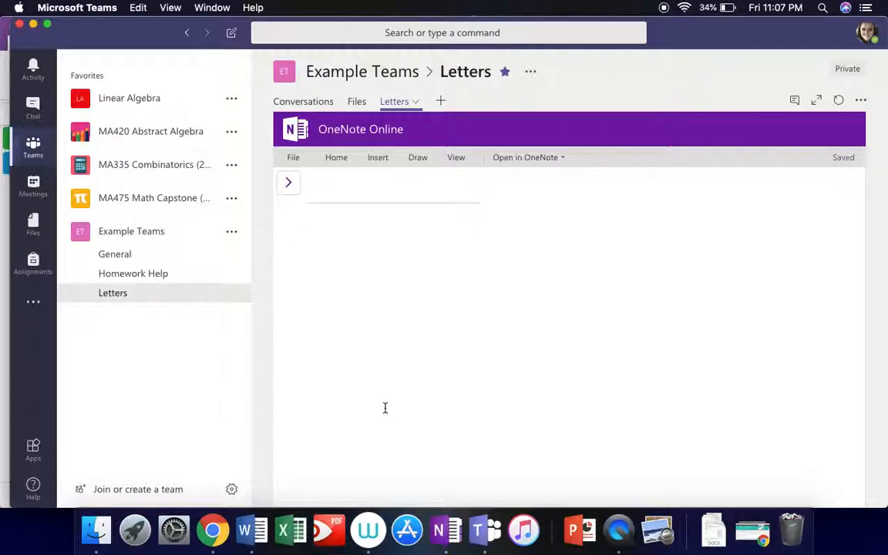
- Check the Example Teams Notebook's sections in the OneNote app, and return to Teams to view the General channel's earliest posts
click(448, 534)
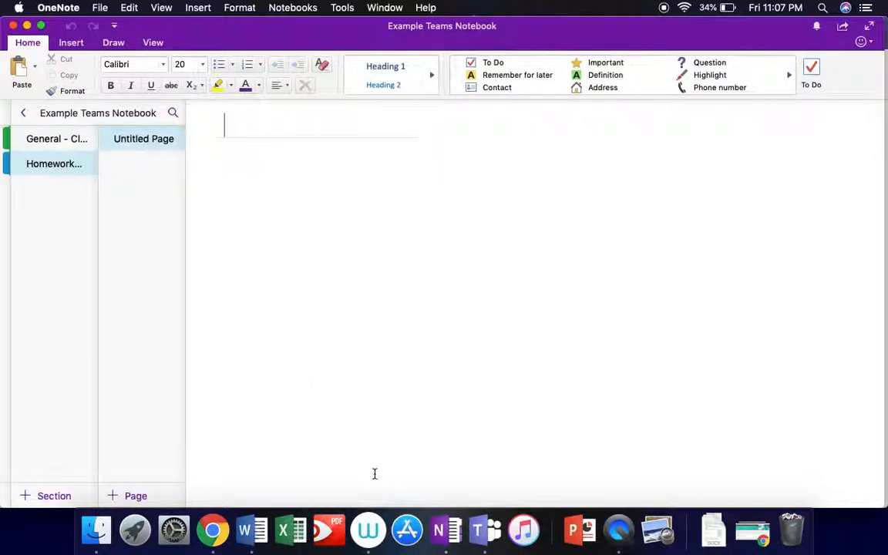
click(478, 531)
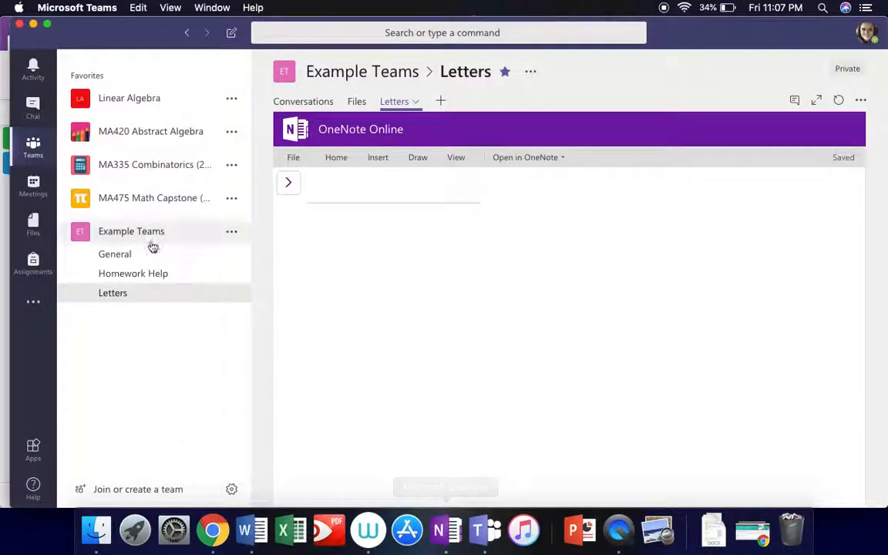
click(127, 255)
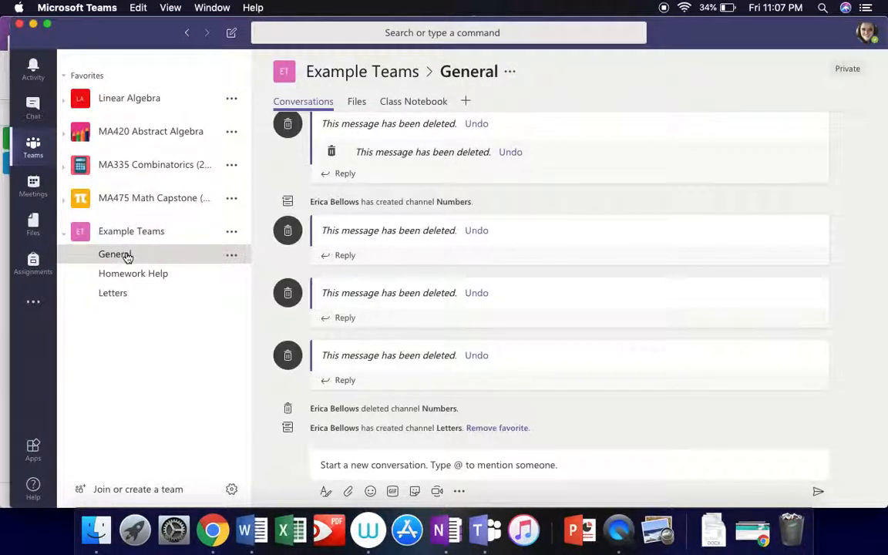
scroll(552, 337, up, 10)
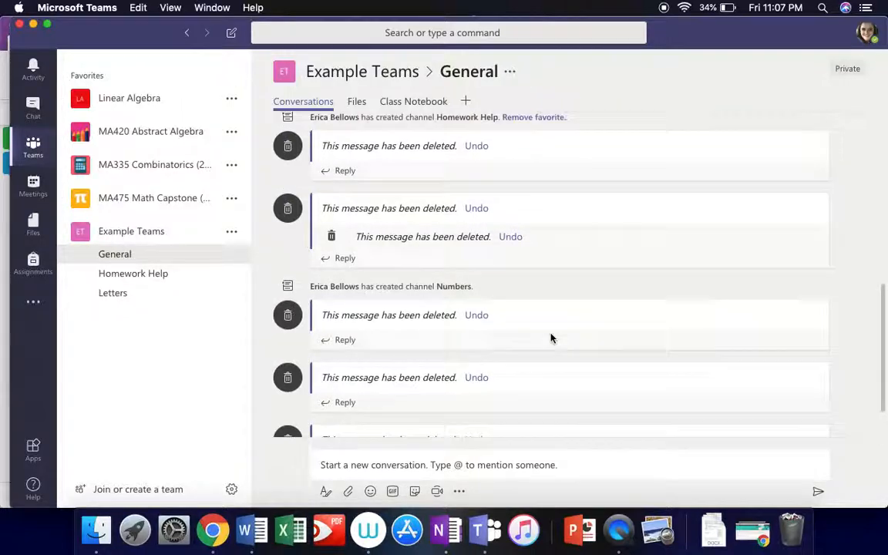
- Post a message in the General channel that mentions the Example Teams team and asks "What type of graph is this?"
click(530, 466)
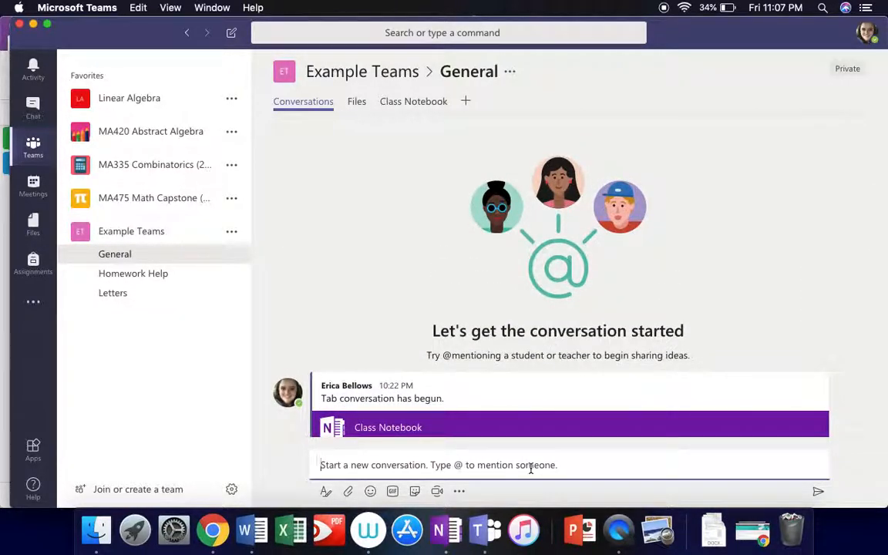
text(@)
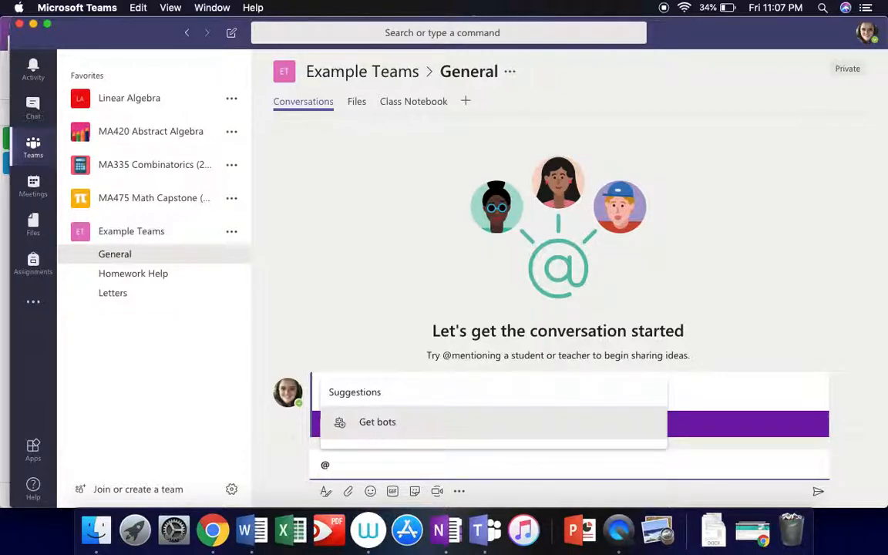
text(E)
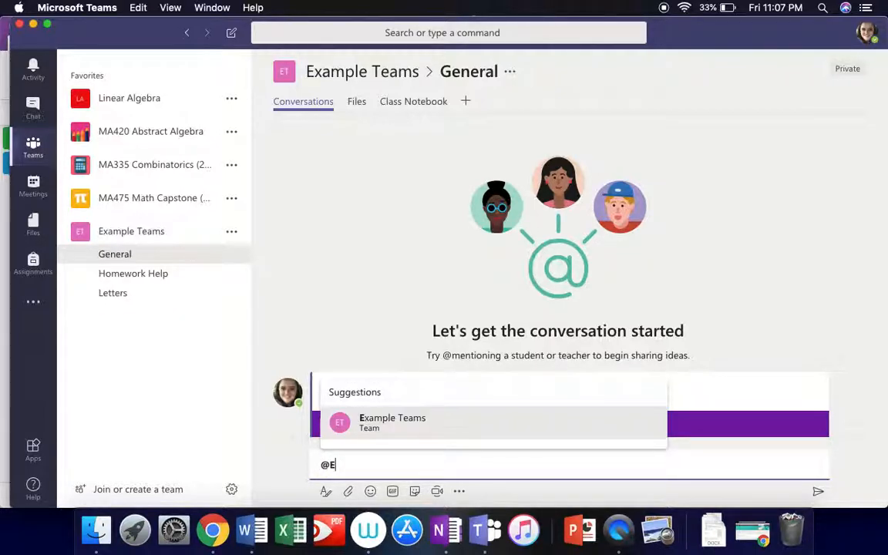
click(509, 423)
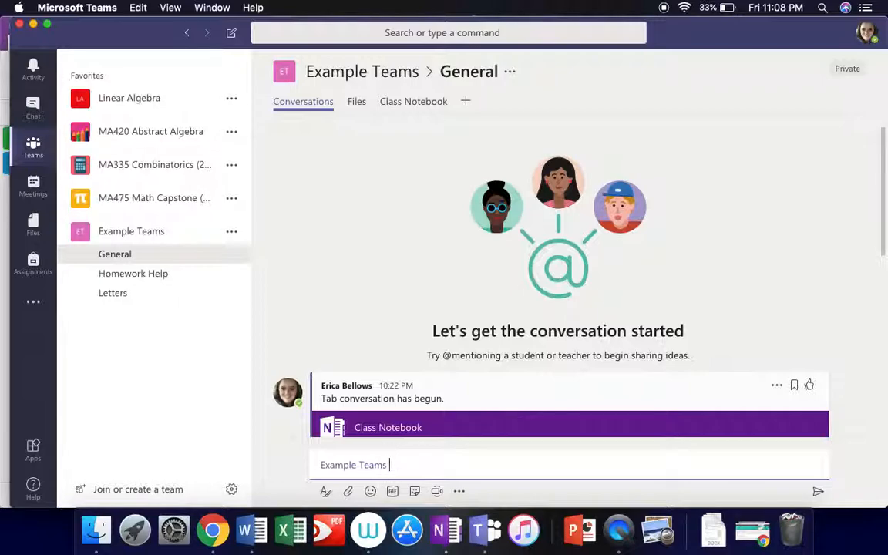
text(Wht)
key(BackSpace)
text(at type.of graph is)
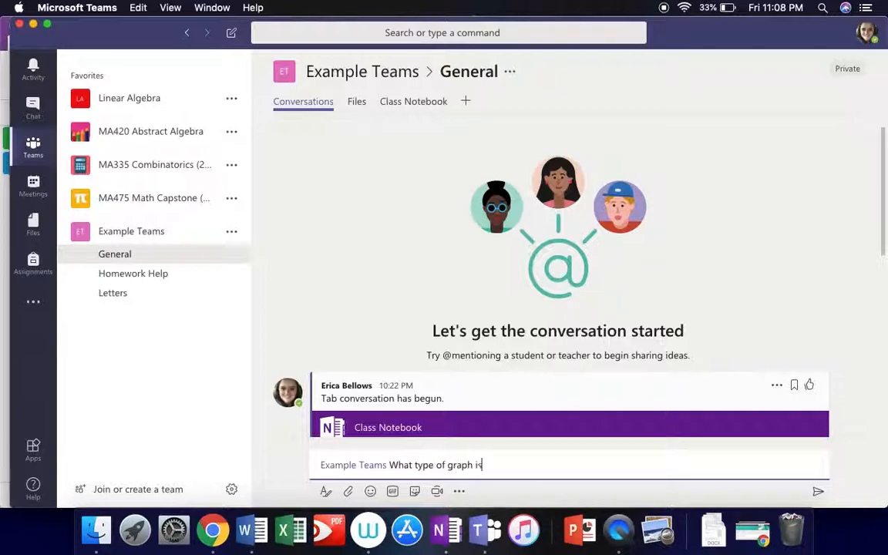
text( this?)
key(Return)
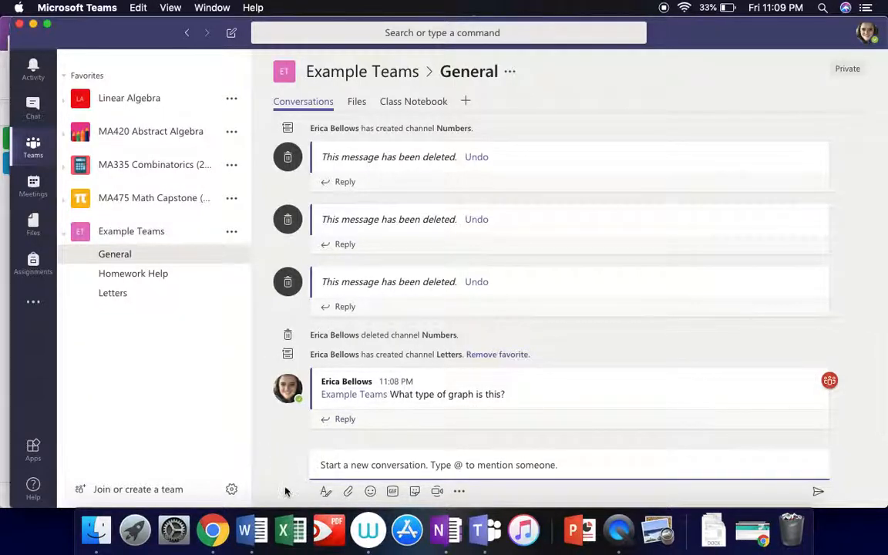
- Open Lesson Plan to Teach.docx from the General channel's files for editing in Teams
mouse_move(290, 391)
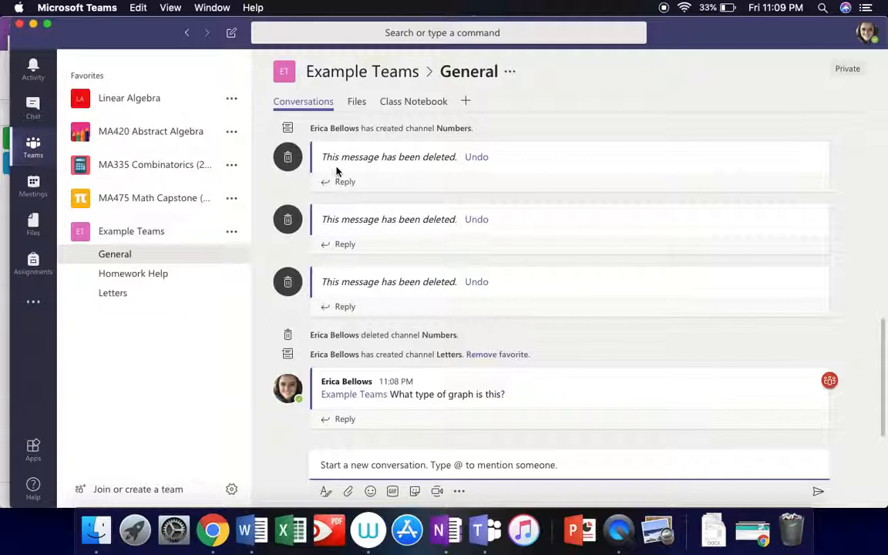
click(359, 102)
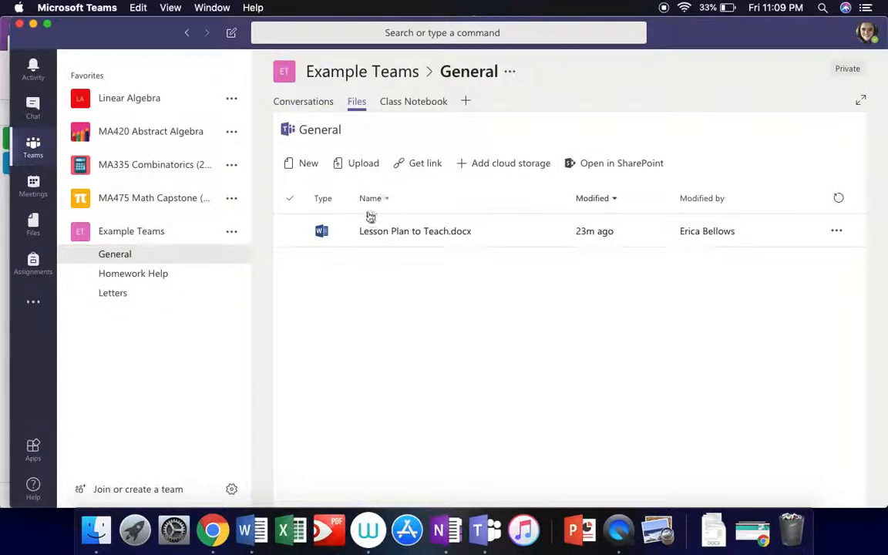
click(374, 239)
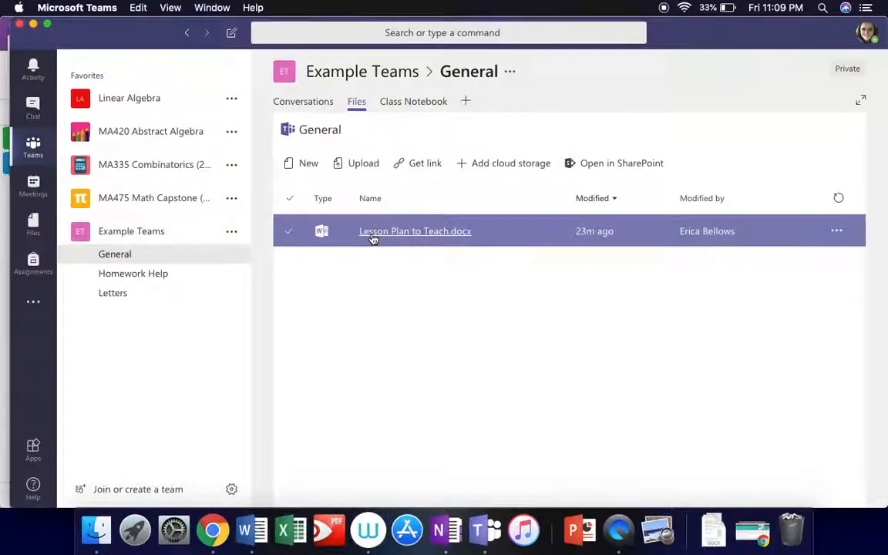
click(373, 237)
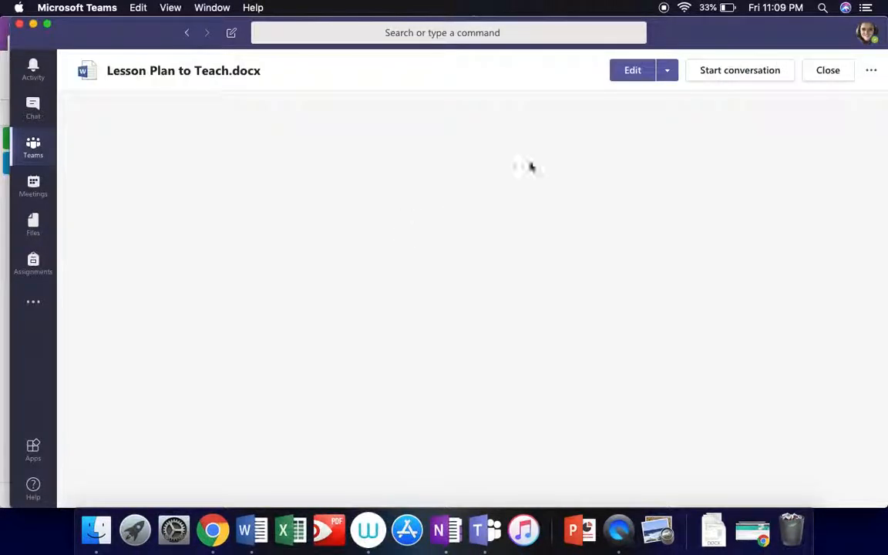
click(666, 69)
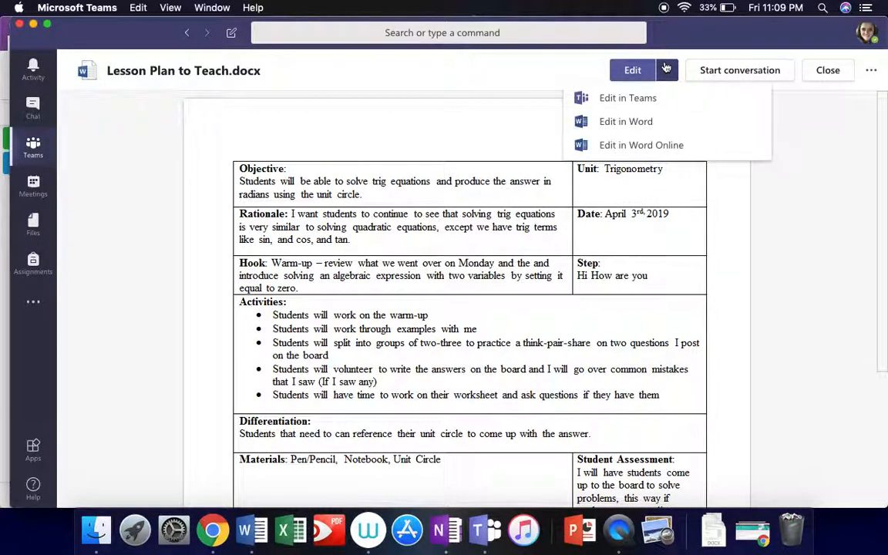
click(660, 105)
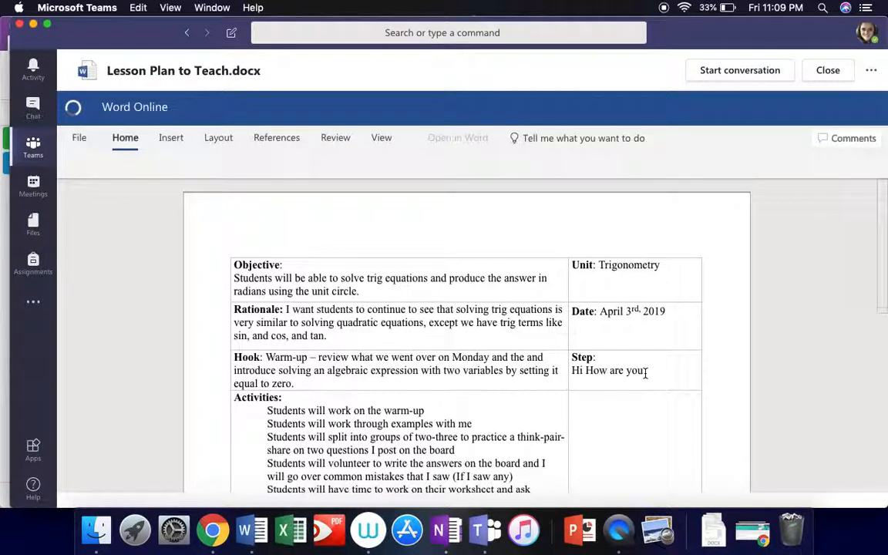
- Change the text under Step in the lesson plan table to "Hi how's it going?" and close the document
click(655, 371)
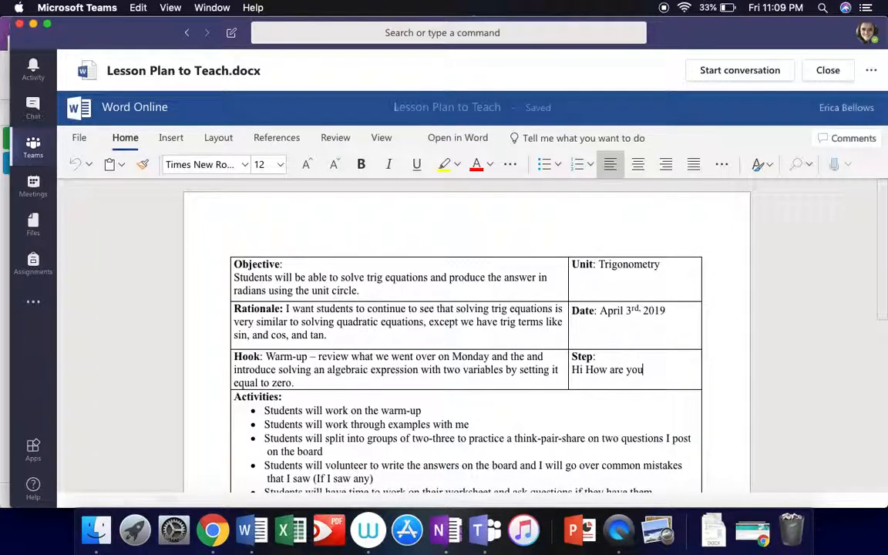
key(BackSpace)
key(BackSpace)
key(BackSpace)
key(BackSpace)
key(BackSpace)
key(BackSpace)
key(BackSpace)
key(BackSpace)
key(BackSpace)
key(BackSpace)
key(BackSpace)
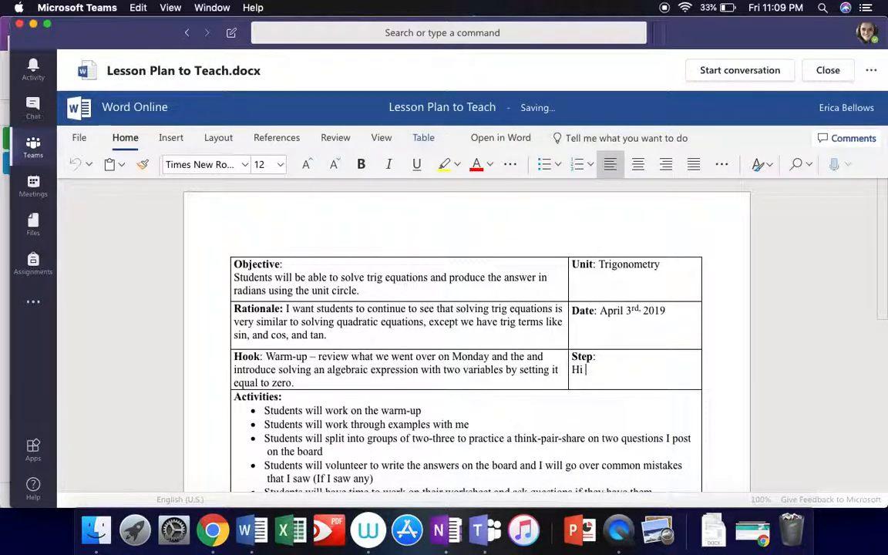
text(h)
key(BackSpace)
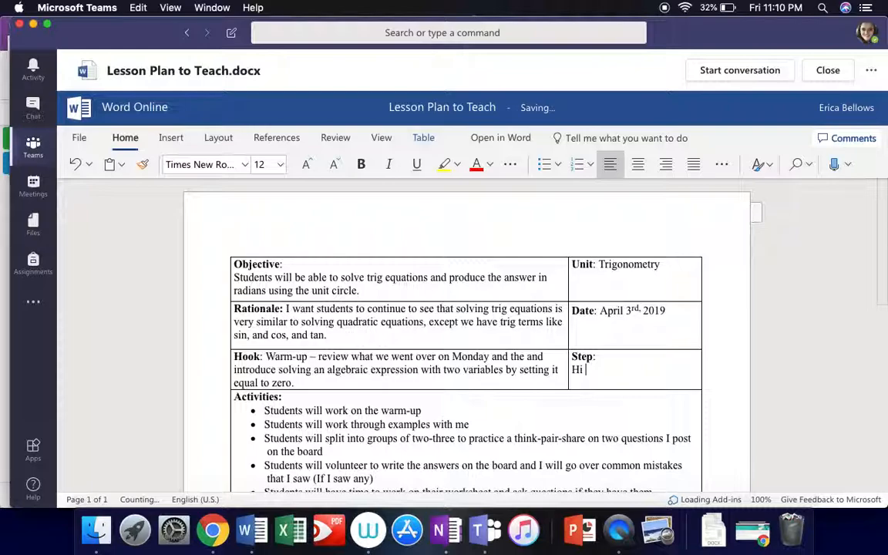
text(how's)
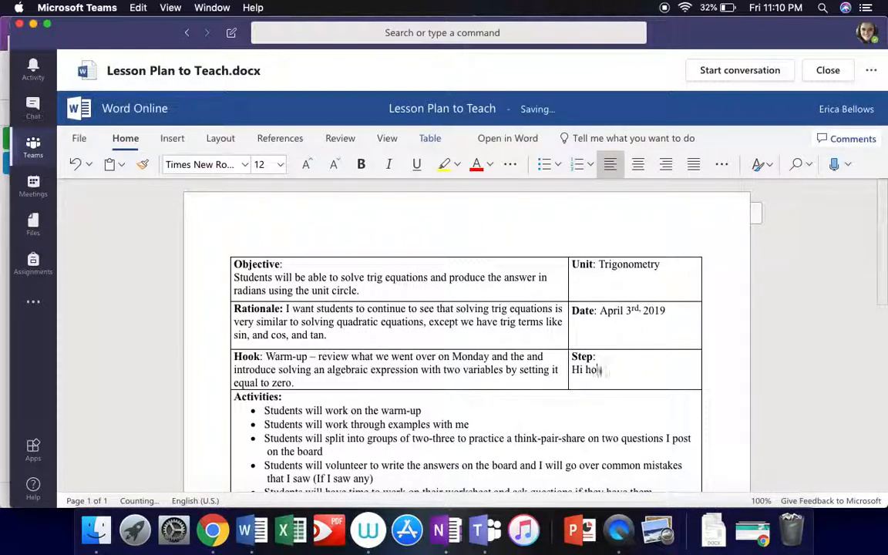
key(BackSpace)
key(BackSpace)
key(BackSpace)
text(w's it going?)
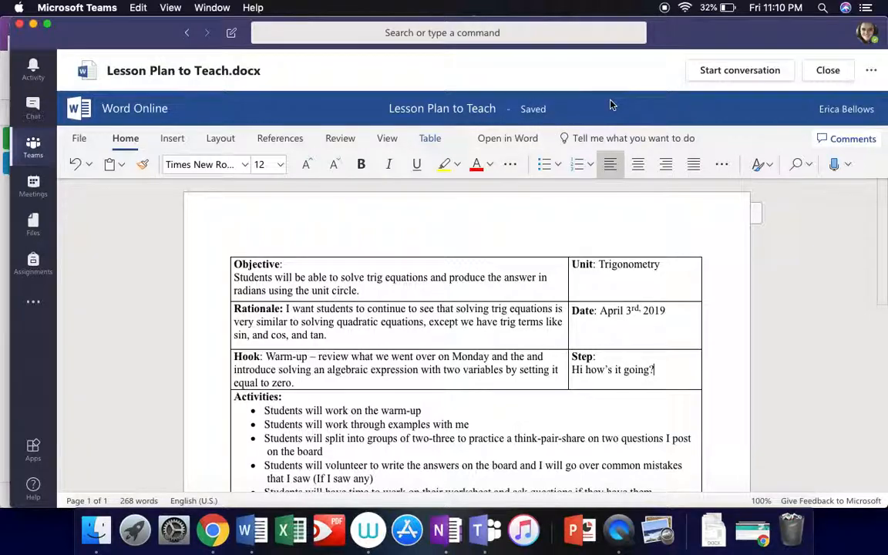
click(828, 70)
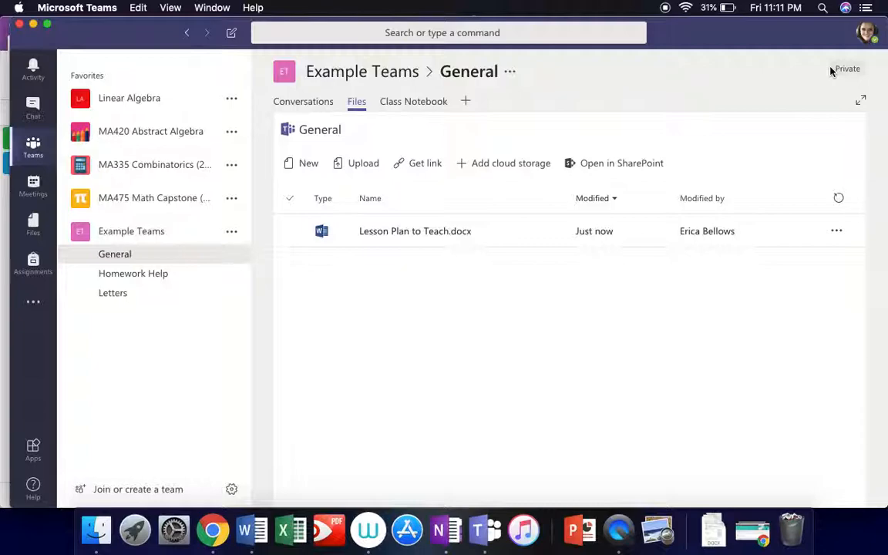
- Reopen Lesson Plan to Teach.docx to check the saved Step text, and close it again
click(386, 240)
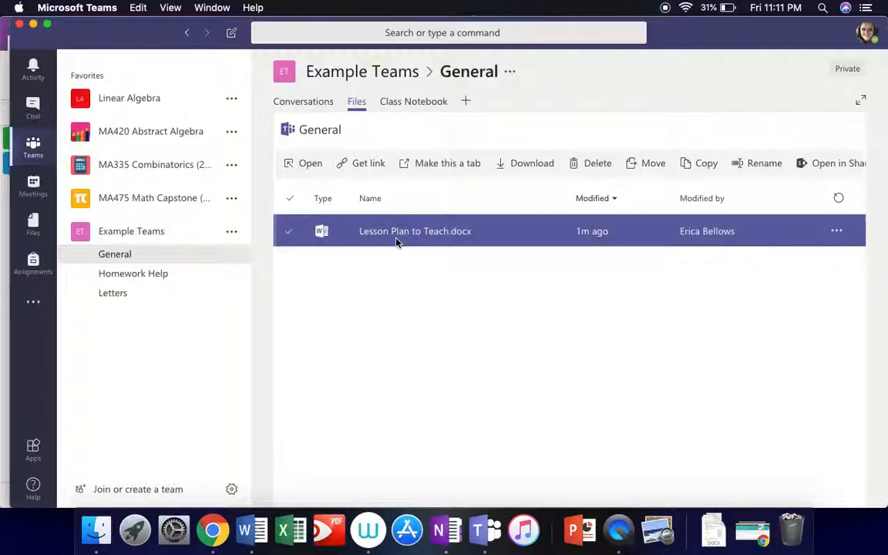
click(398, 236)
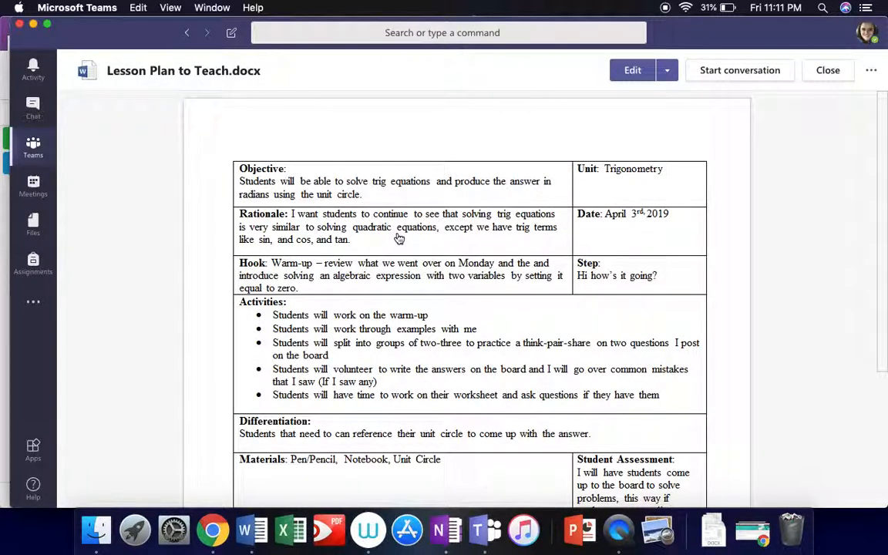
click(828, 70)
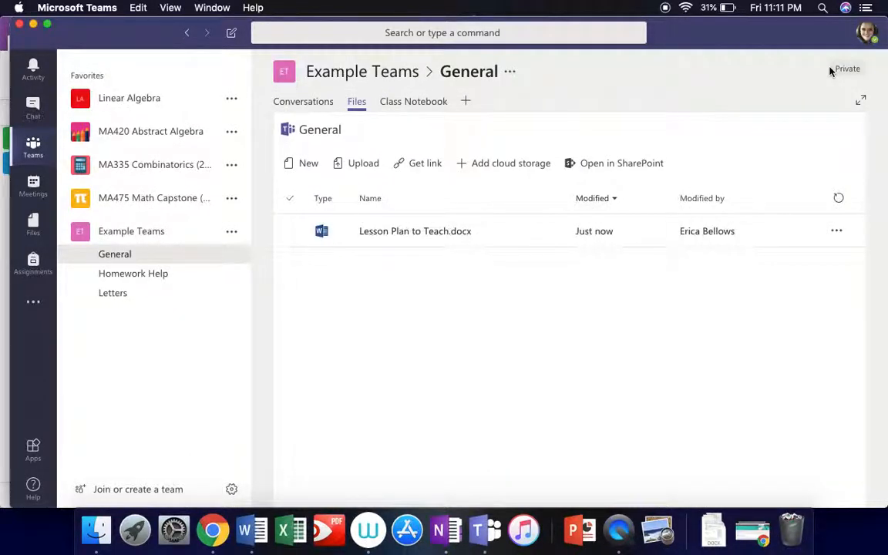
- Look over the General channel's conversations and file list, and return to the conversations
click(305, 113)
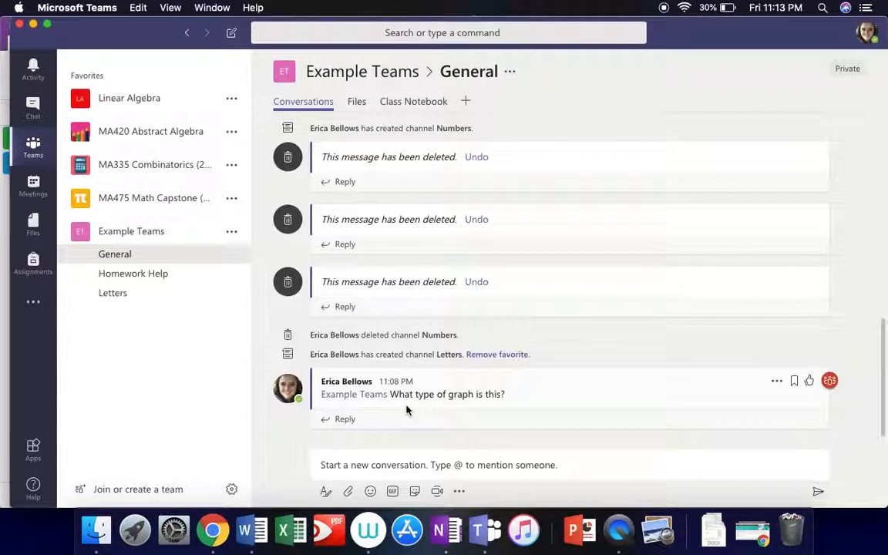
click(361, 105)
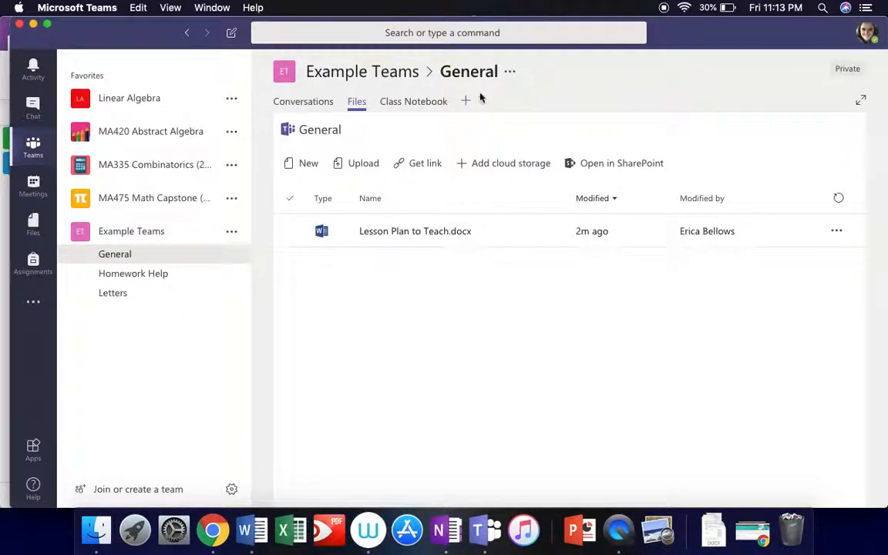
click(325, 103)
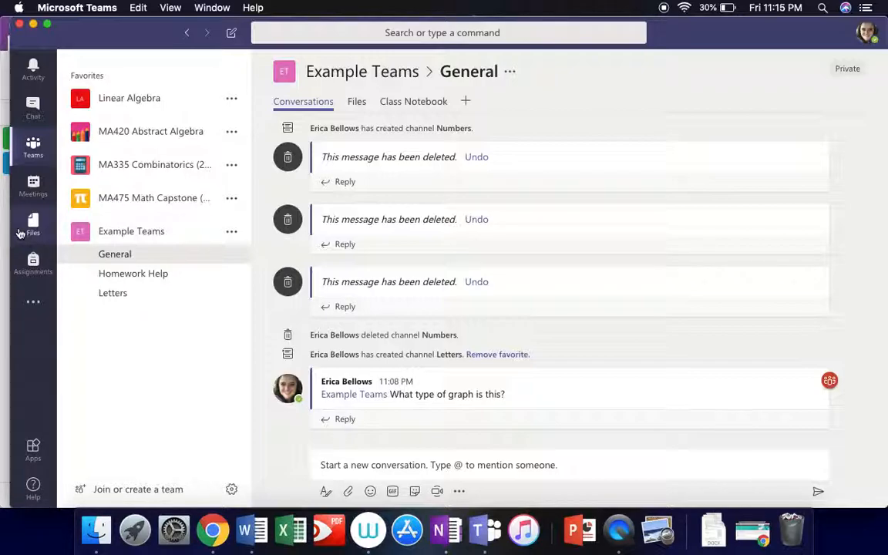
- Post a message in the General channel that mentions the Example Teams team and says "bring your book to class"
click(355, 459)
text(@)
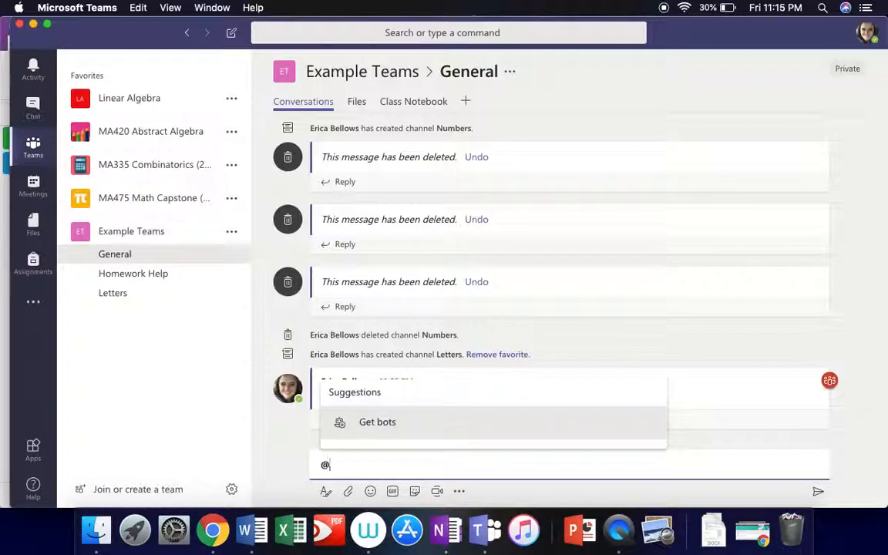
text(E)
key(Return)
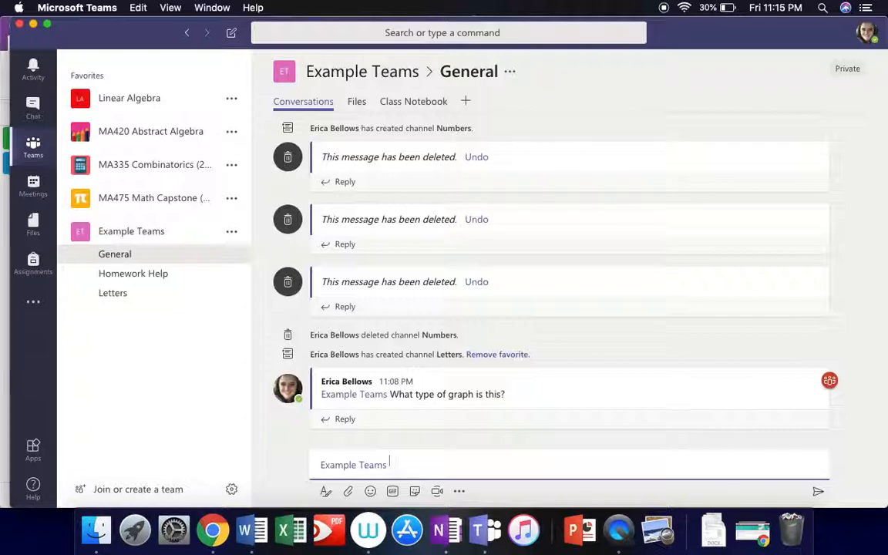
text(bring your book to )
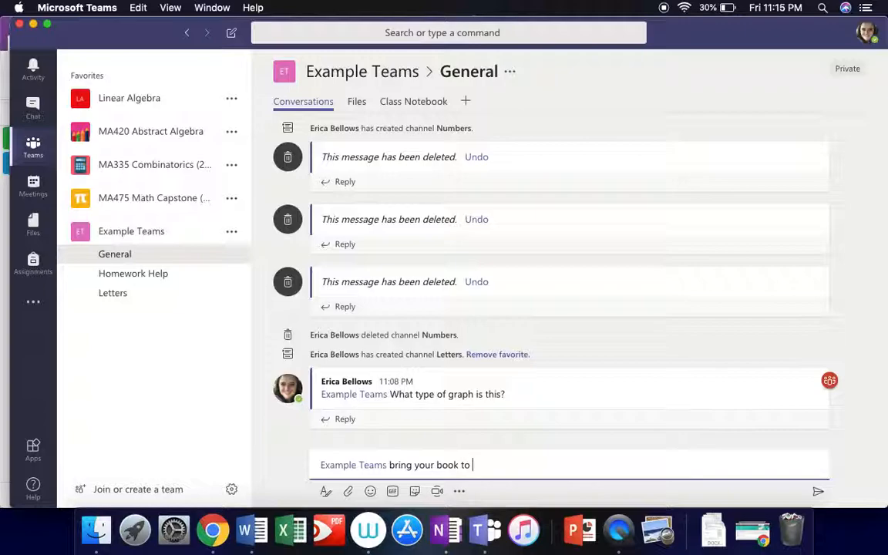
text(class)
key(Return)
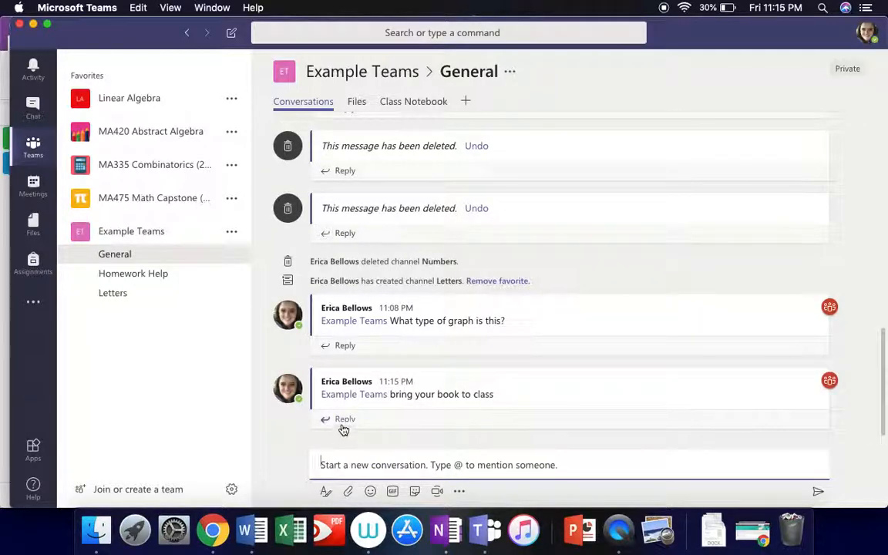
- View the Homework Help channel's conversations
mouse_move(788, 385)
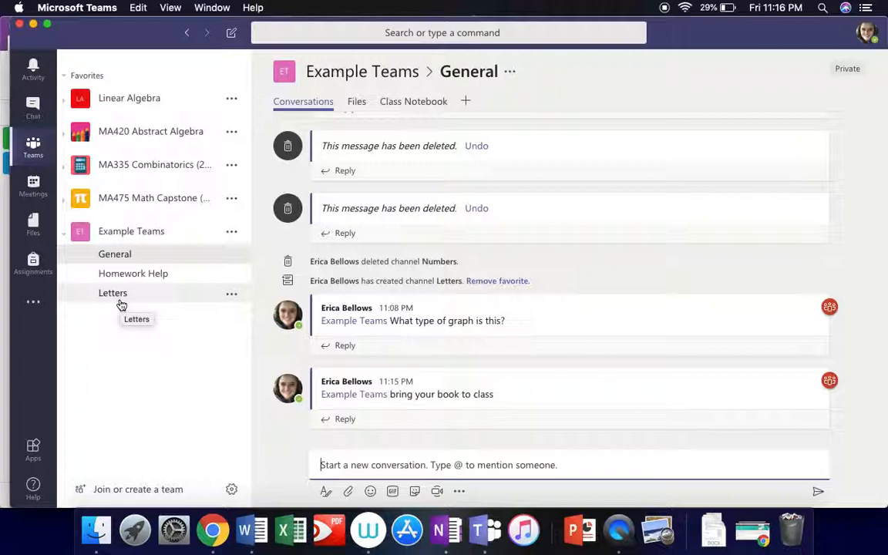
click(133, 280)
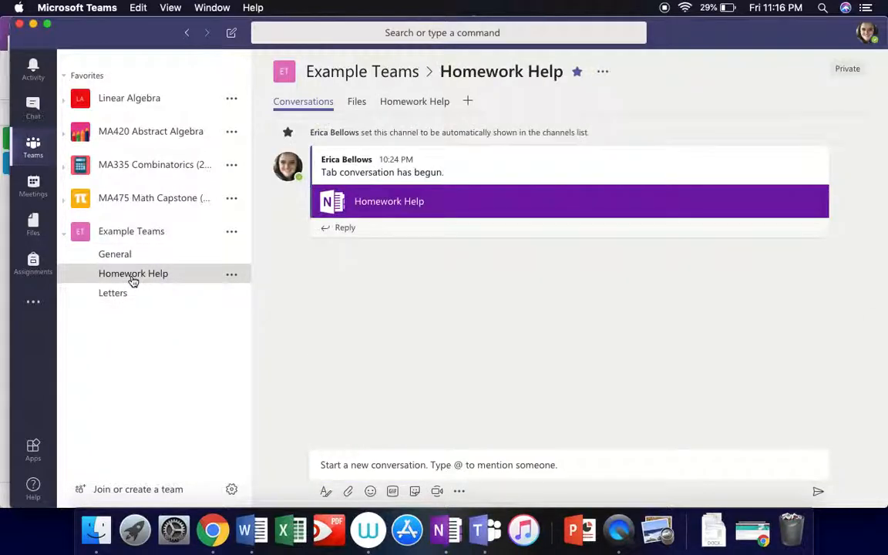